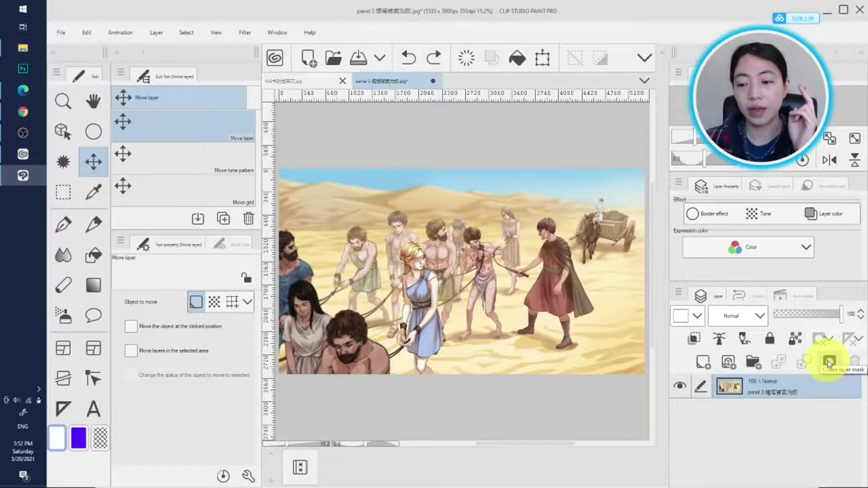
Step: Add an empty layer mask to the illustration layer, then undo it
left_click(829, 363)
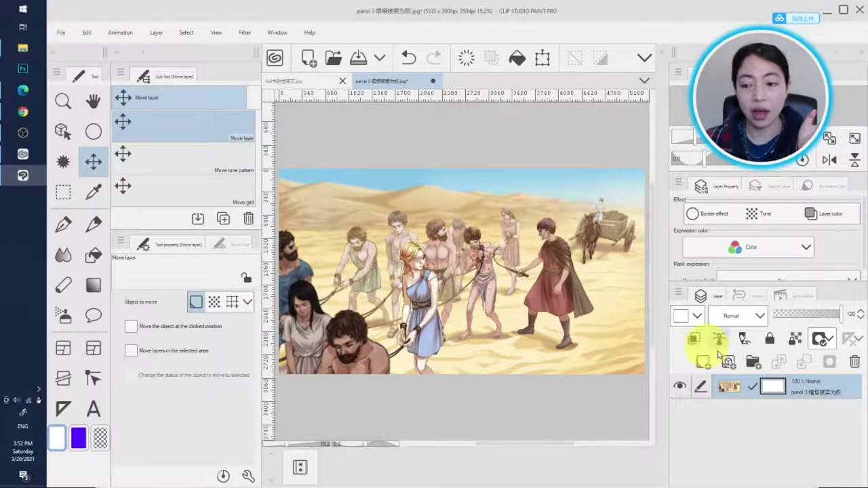
right_click(778, 392)
left_click(407, 56)
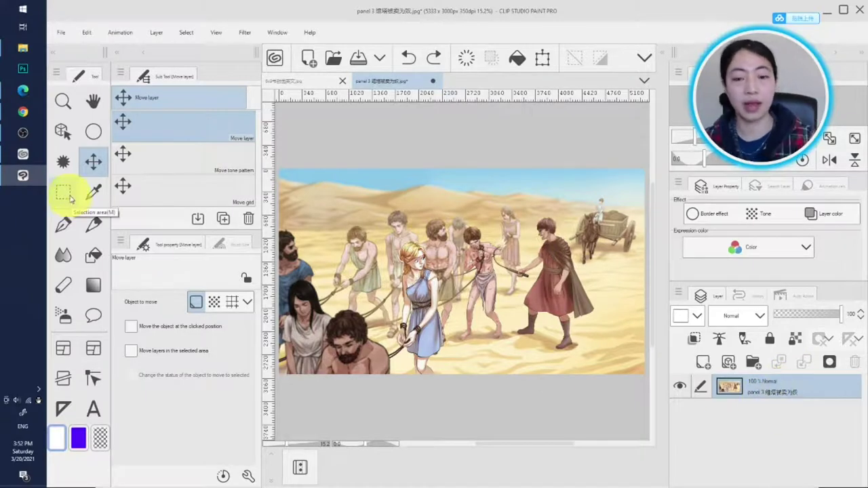
Step: Draw an elliptical selection, redrawn smaller, around the blonde girl at the scene's centre
left_click(63, 193)
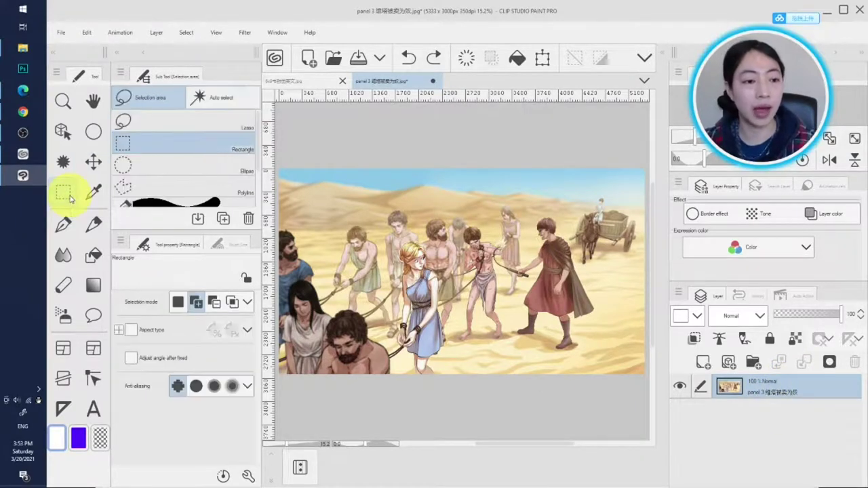
left_click(153, 168)
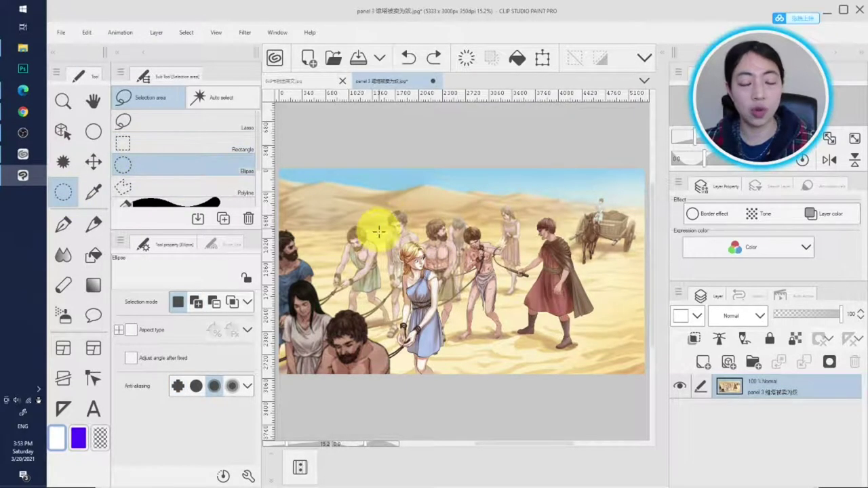
left_click_drag(369, 229, 416, 262)
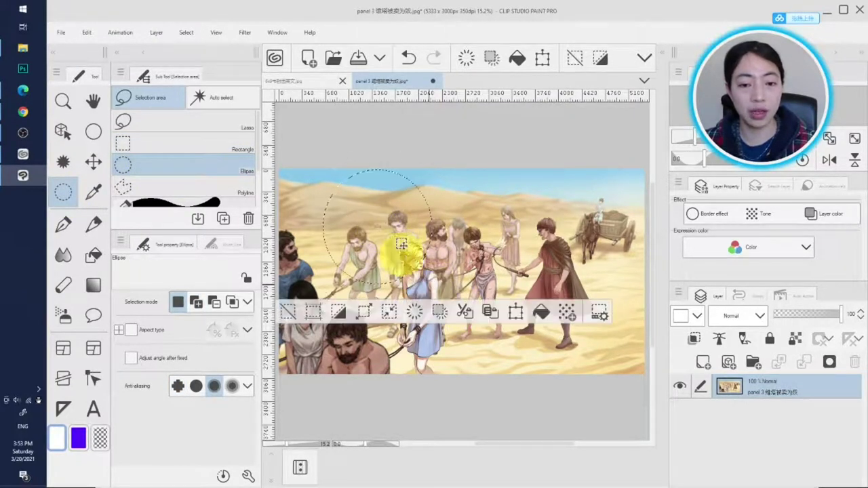
left_click_drag(380, 210, 430, 311)
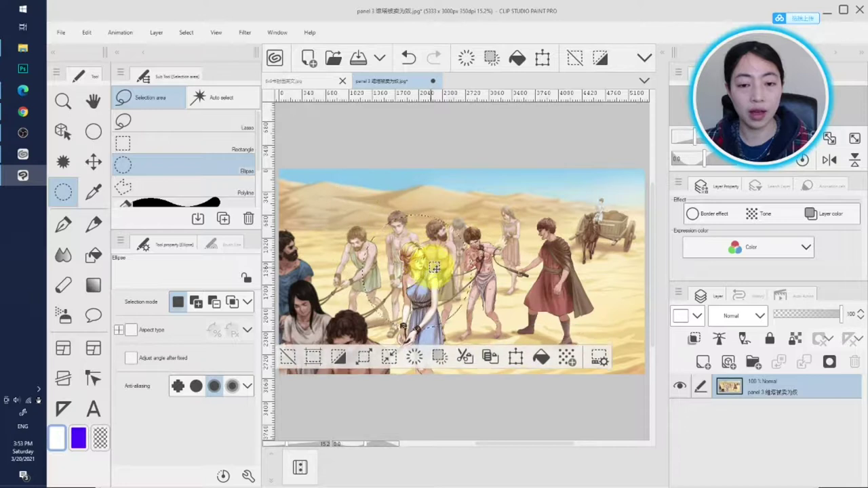
Step: Apply Mask Outside Selection so only the blonde girl's circle stays visible
right_click(778, 391)
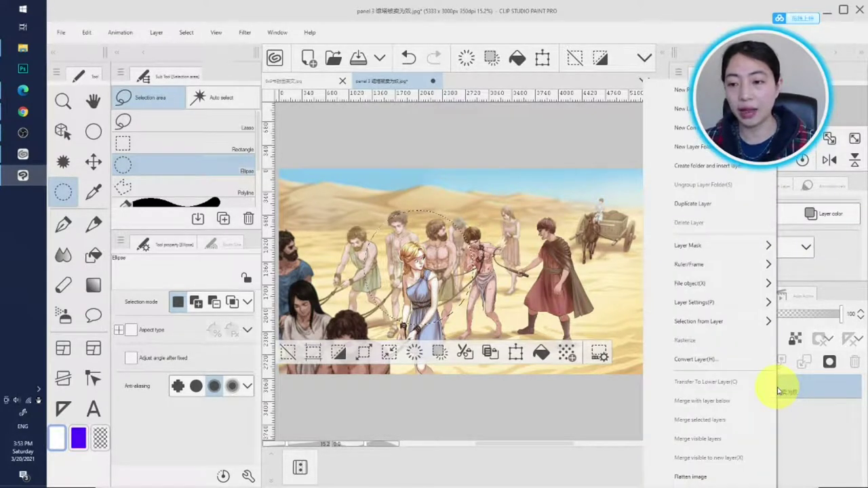
mouse_move(723, 251)
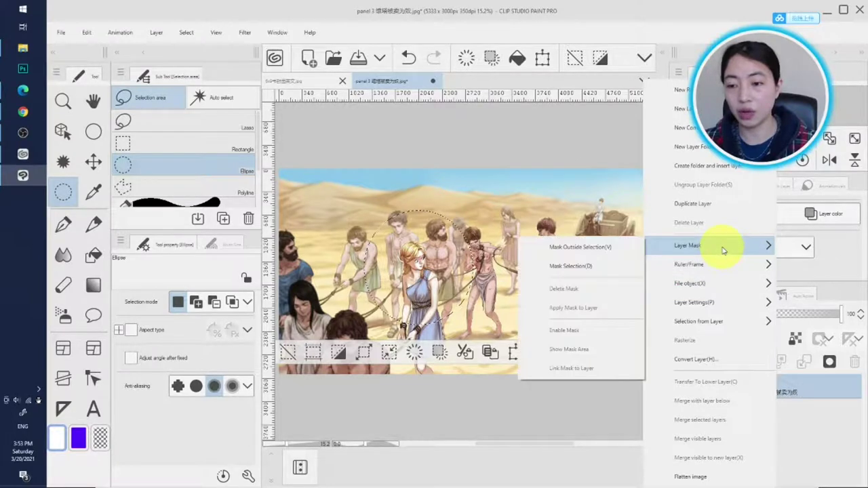
left_click(600, 252)
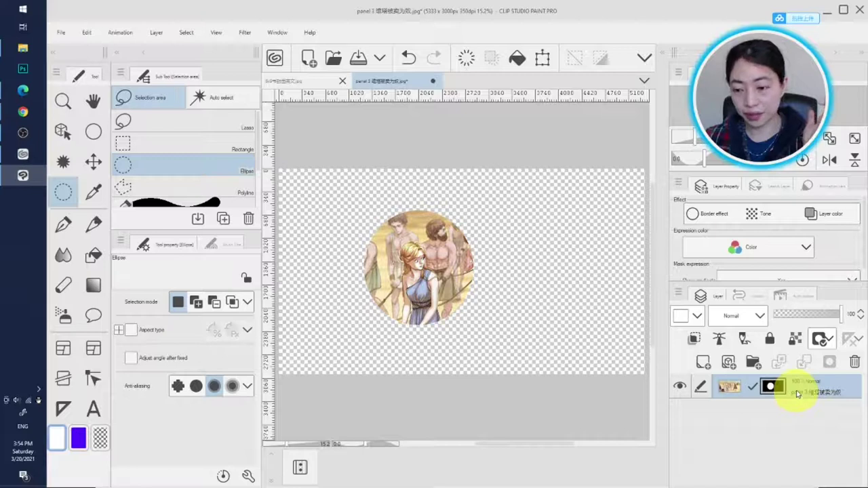
Step: Replace the outside mask with Mask Selection, hiding only the circle, and select the mask
left_click(409, 59)
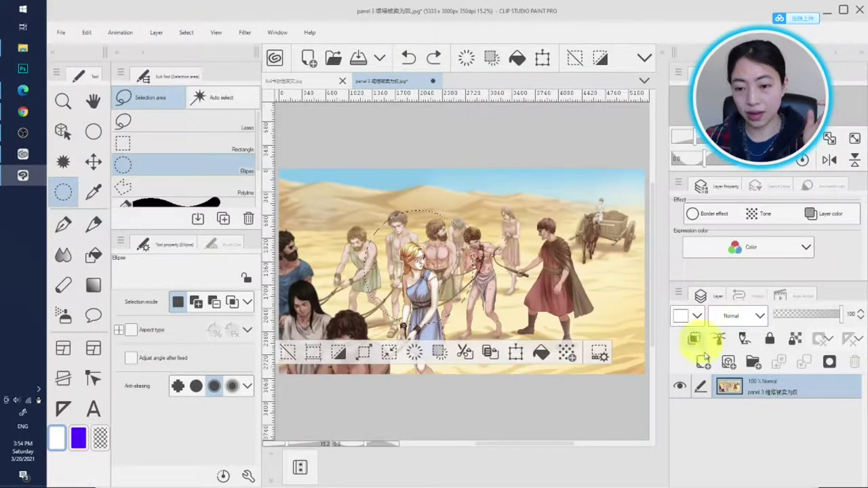
right_click(753, 385)
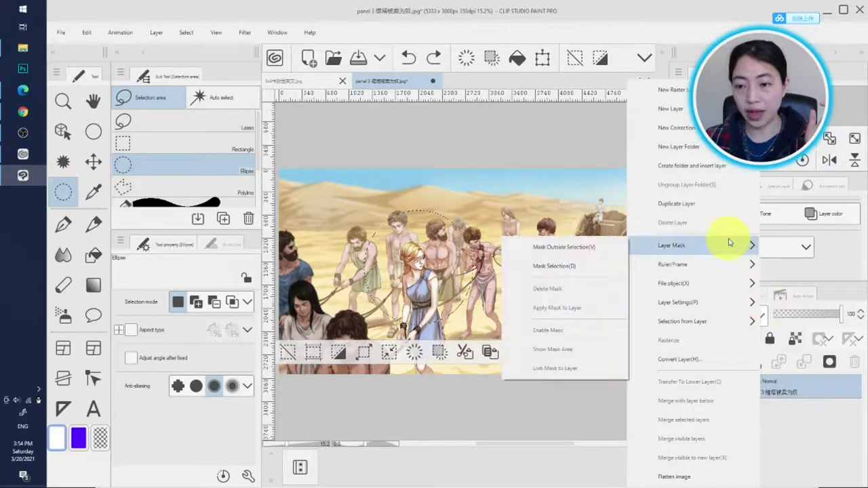
left_click(587, 271)
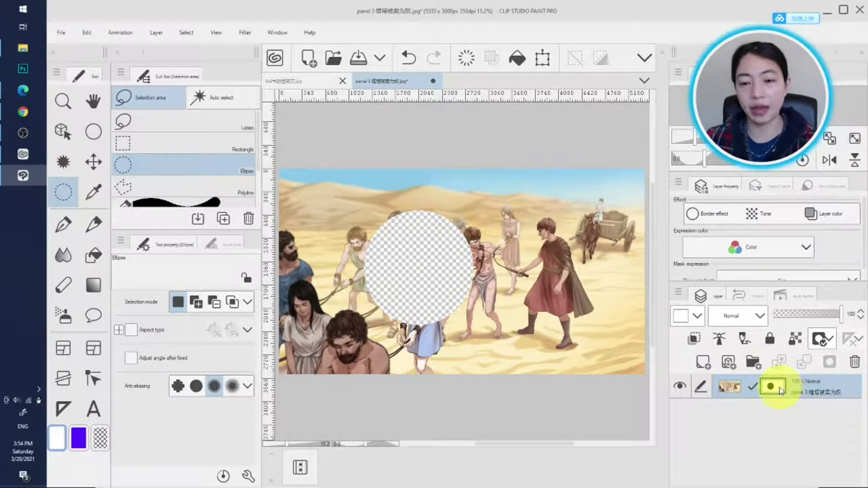
left_click(771, 387)
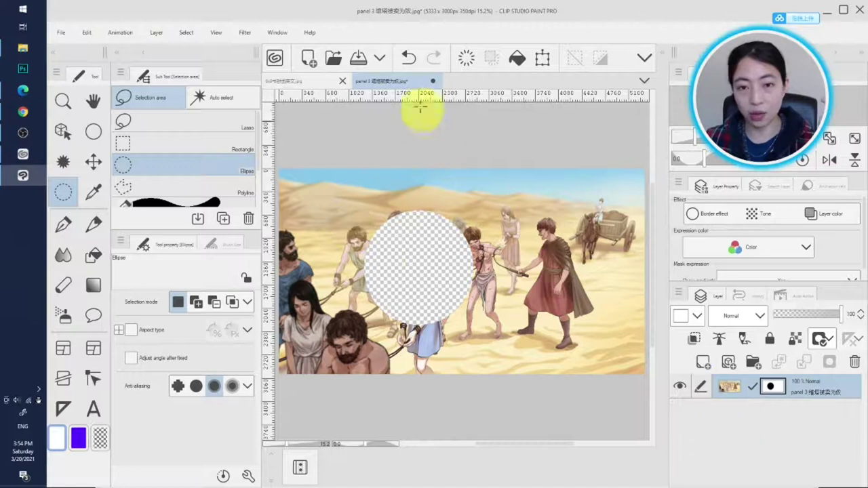
Step: Undo the inverted mask and old selection, then redraw a tighter circle around the blonde girl
left_click(408, 59)
left_click(409, 59)
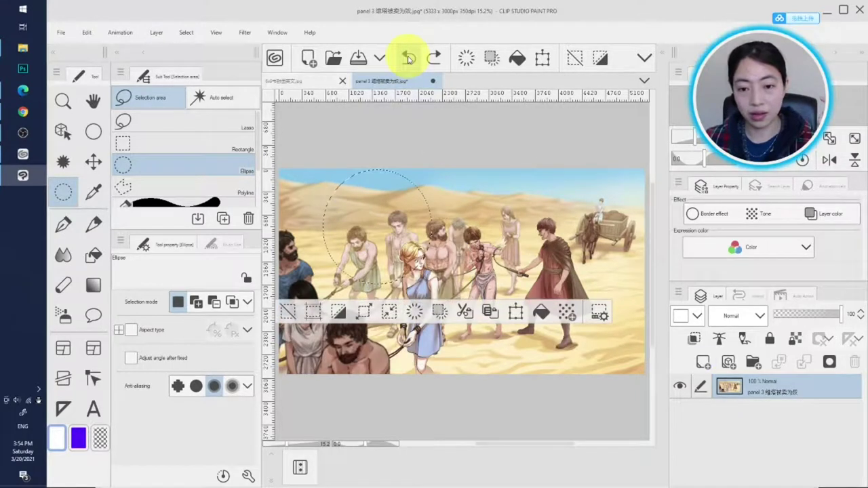
left_click(409, 59)
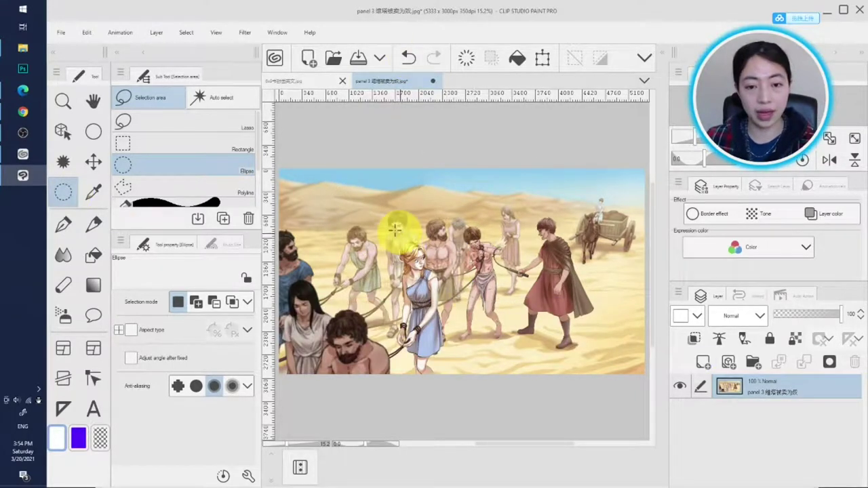
left_click_drag(378, 227, 447, 292)
left_click_drag(405, 237, 452, 288)
left_click(288, 375)
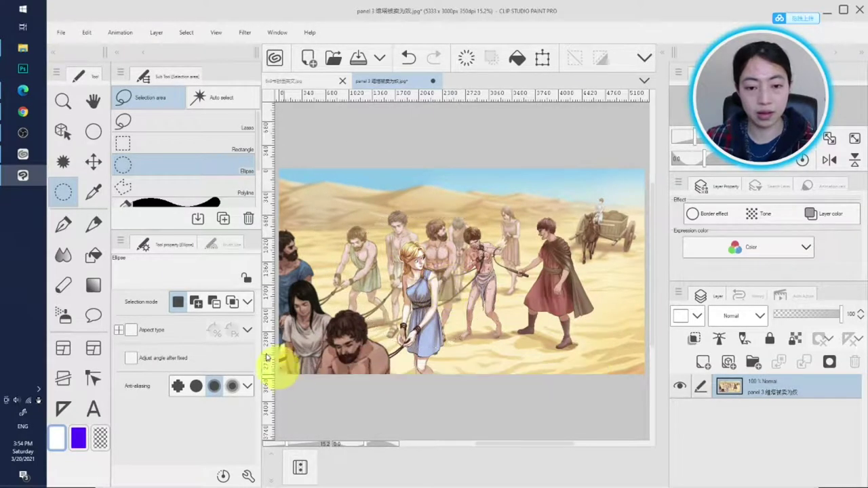
left_click_drag(397, 242, 434, 285)
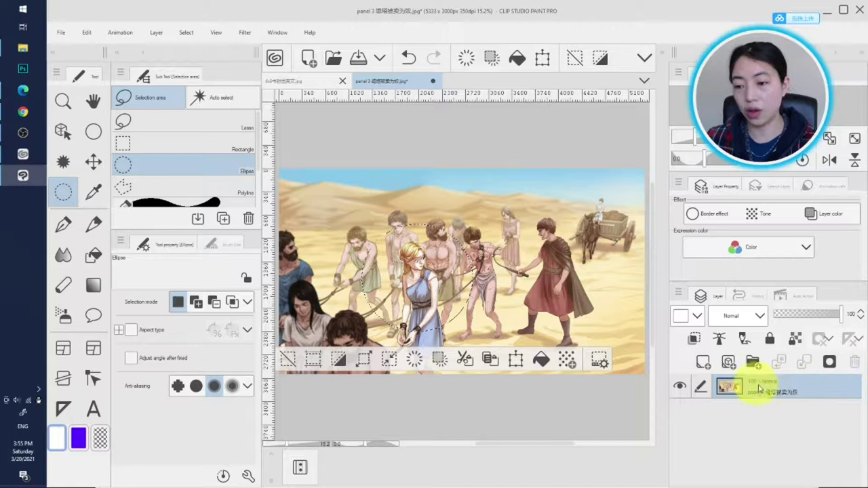
Step: Apply Mask Outside Selection to the new circle
right_click(765, 390)
mouse_move(726, 246)
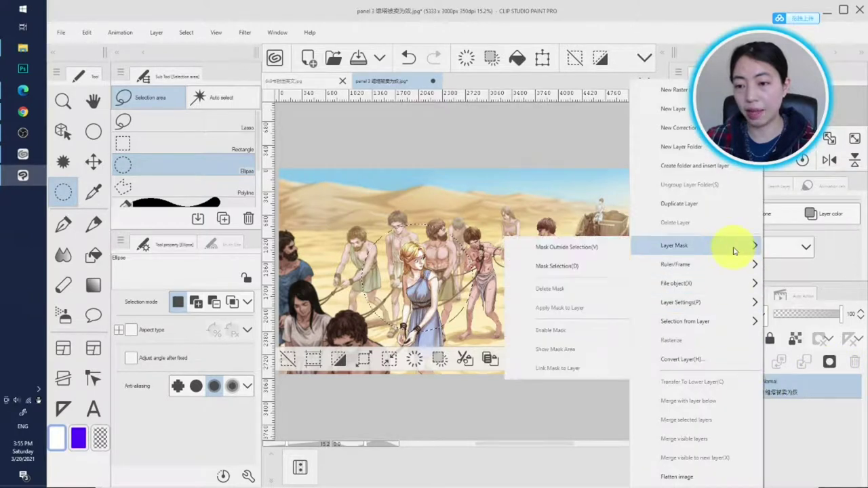
left_click(591, 247)
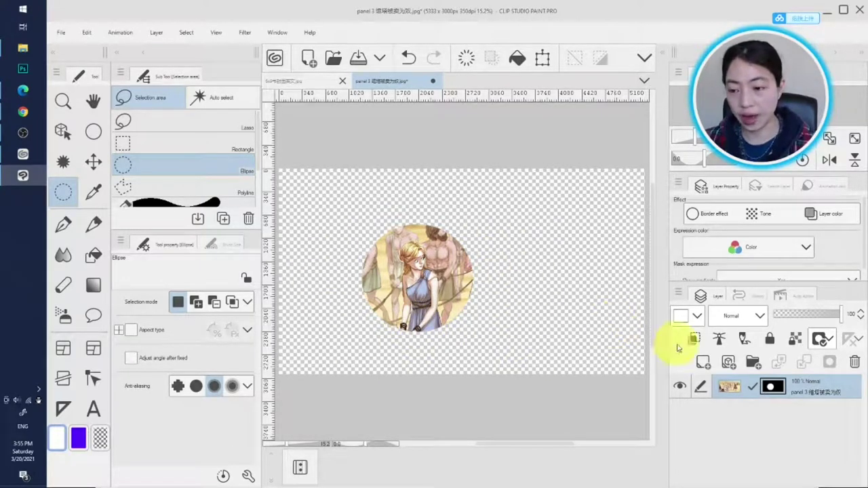
Step: Turn off Enable Mask so the whole desert crowd scene shows again
right_click(809, 388)
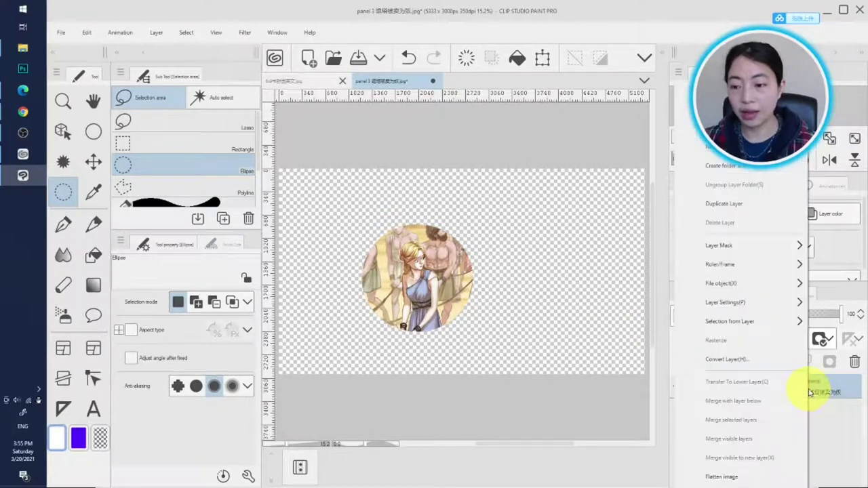
left_click(818, 392)
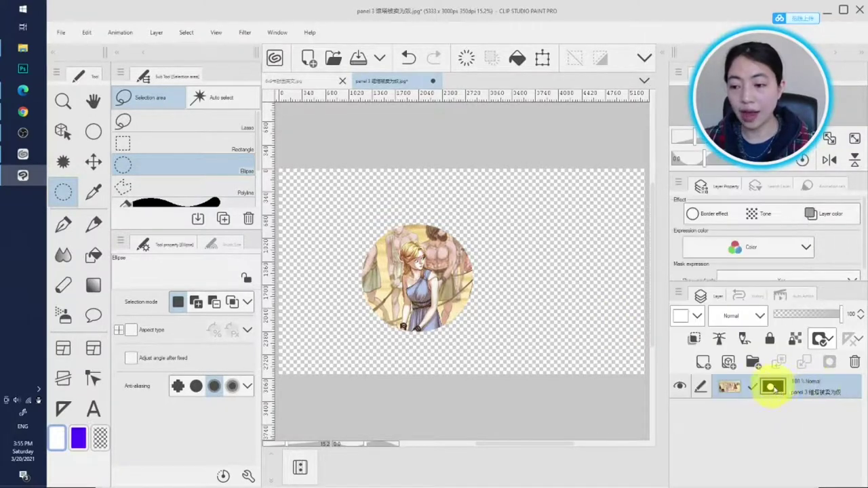
right_click(775, 389)
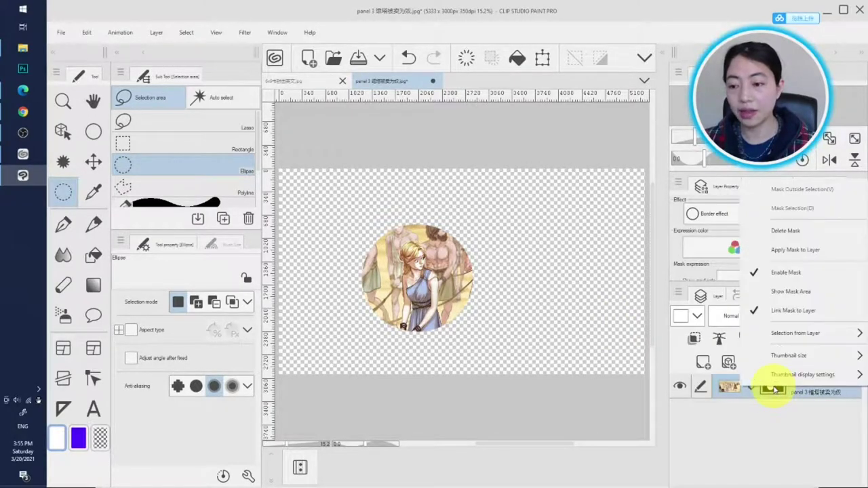
left_click(835, 275)
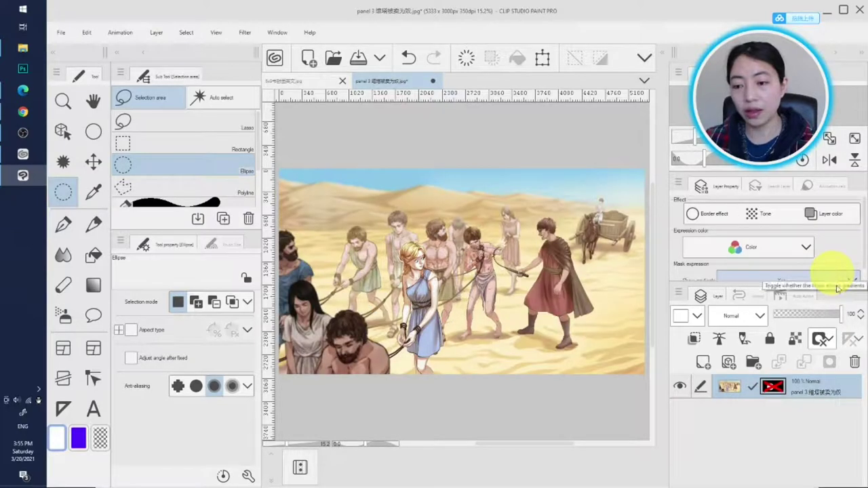
left_click(772, 386)
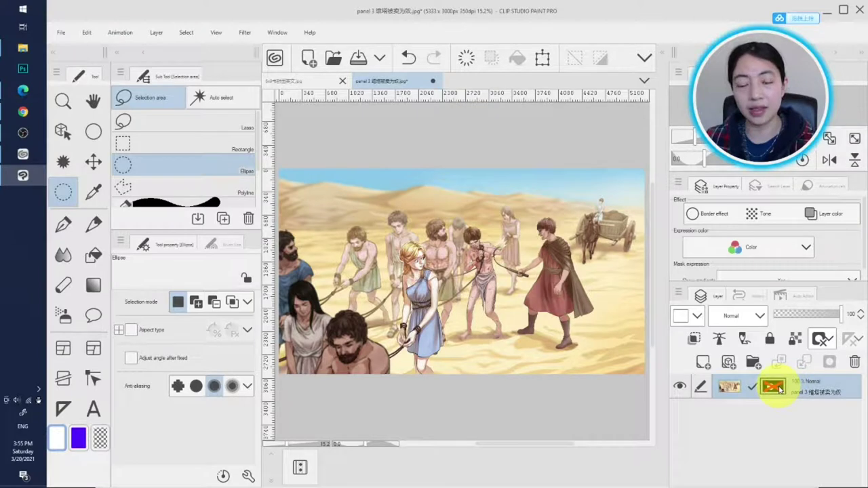
Step: Re-enable the circular mask and toggle Link Mask to Layer
right_click(774, 391)
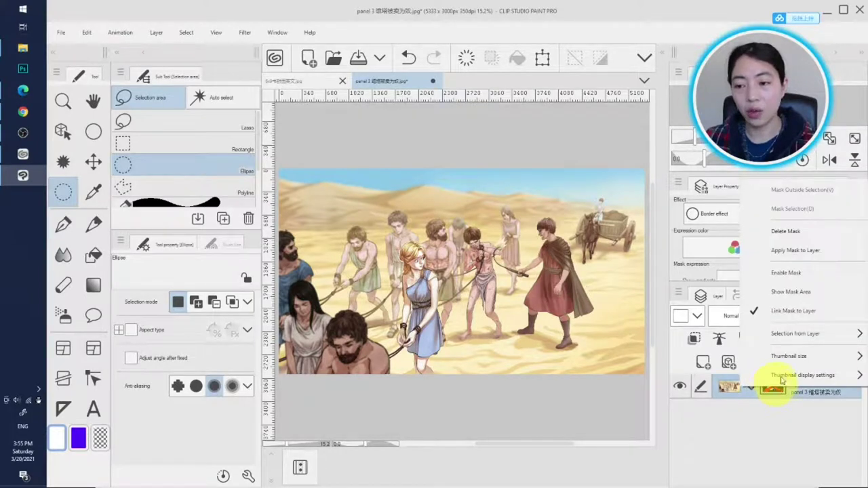
left_click(801, 273)
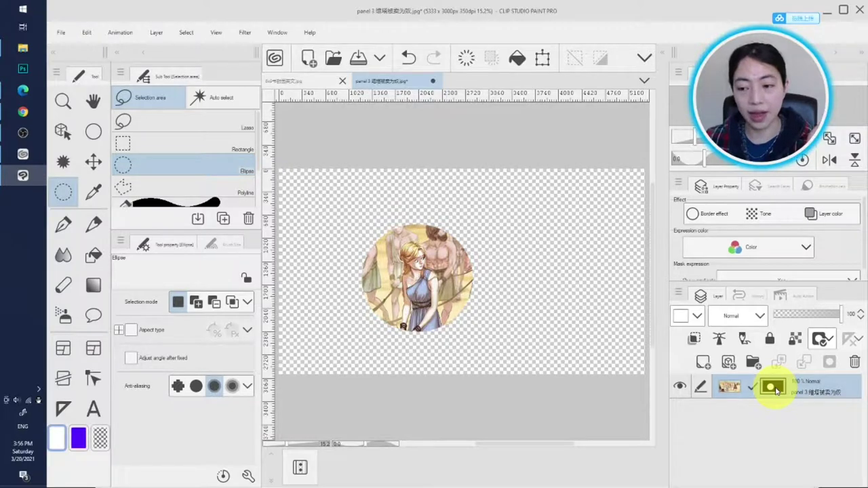
right_click(776, 390)
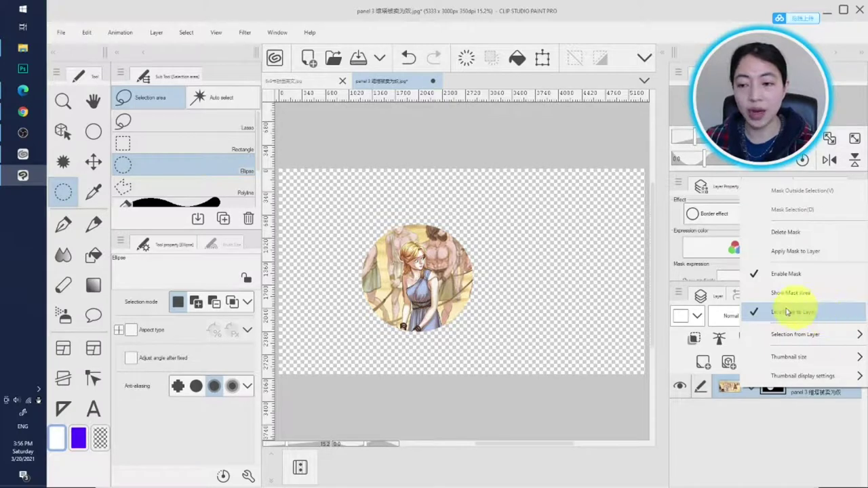
left_click(771, 386)
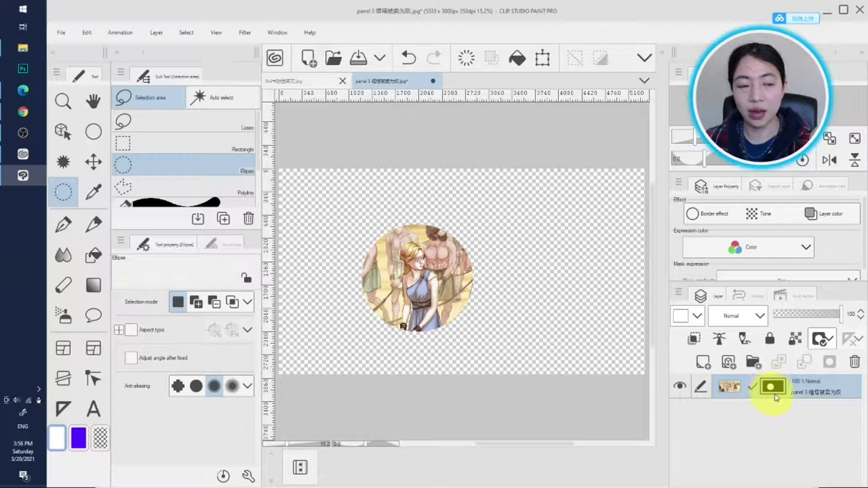
left_click(94, 161)
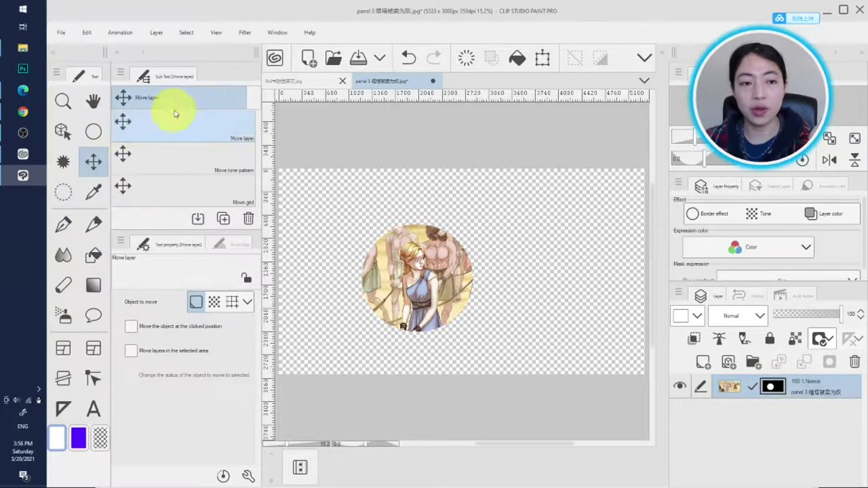
Step: Move the circular masked image right and down, centring the blonde girl in the circle
left_click_drag(427, 294, 436, 276)
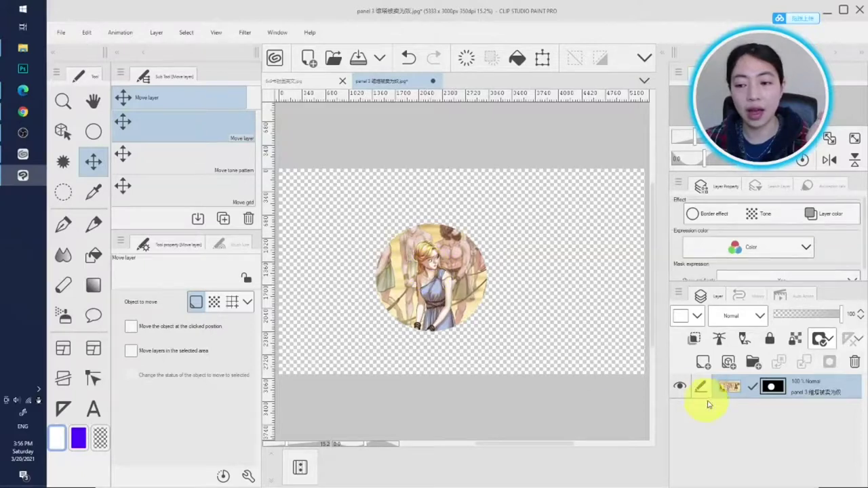
left_click(726, 388)
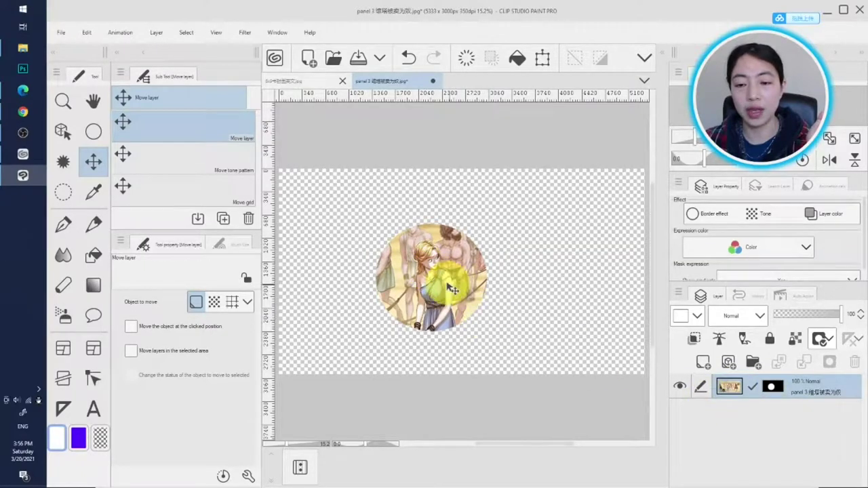
left_click_drag(436, 313, 461, 290)
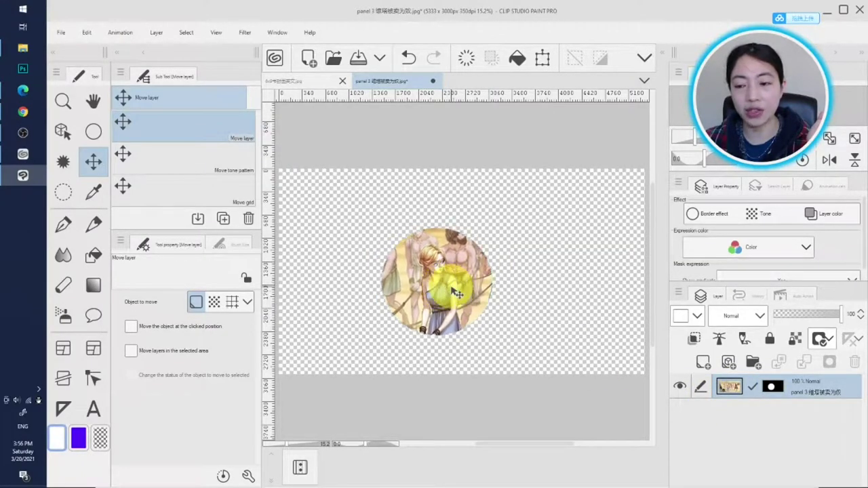
left_click(772, 388)
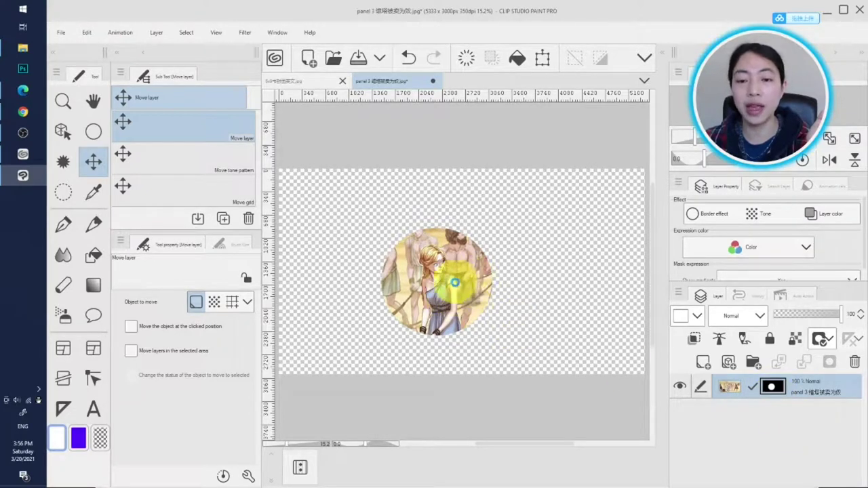
mouse_move(457, 306)
left_mouse_down()
mouse_move(442, 290)
mouse_move(493, 312)
mouse_move(449, 291)
mouse_move(457, 296)
left_mouse_up()
left_click(731, 387)
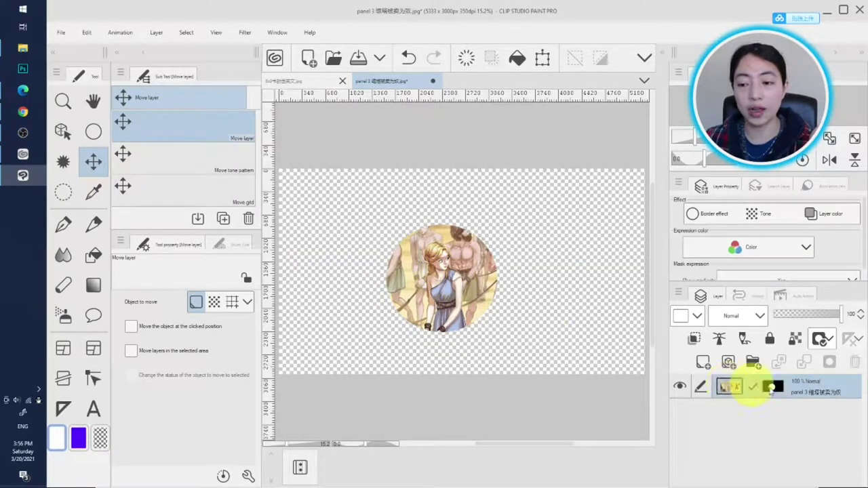
left_click(775, 387)
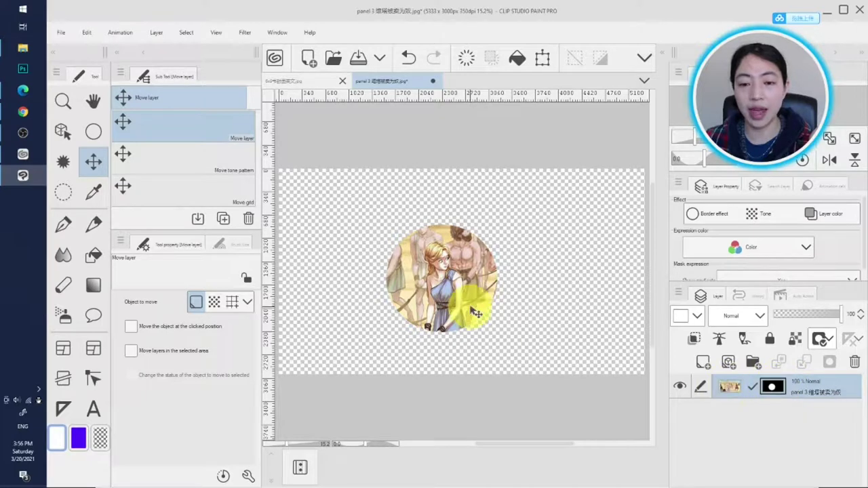
mouse_move(473, 303)
left_mouse_down()
mouse_move(496, 306)
mouse_move(471, 296)
mouse_move(468, 305)
mouse_move(451, 301)
mouse_move(466, 307)
mouse_move(438, 302)
mouse_move(450, 317)
mouse_move(485, 310)
mouse_move(475, 318)
left_mouse_up()
left_click(774, 389)
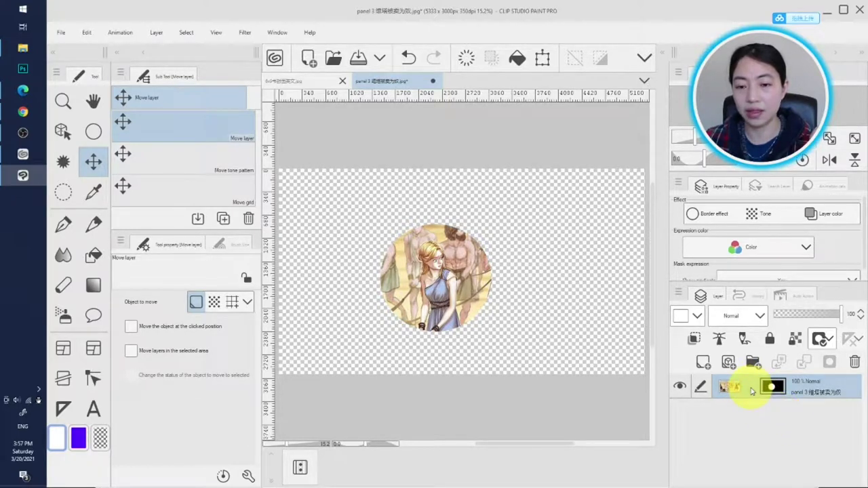
Step: Unlink the mask from the layer via the mask's options
right_click(814, 390)
left_click(807, 390)
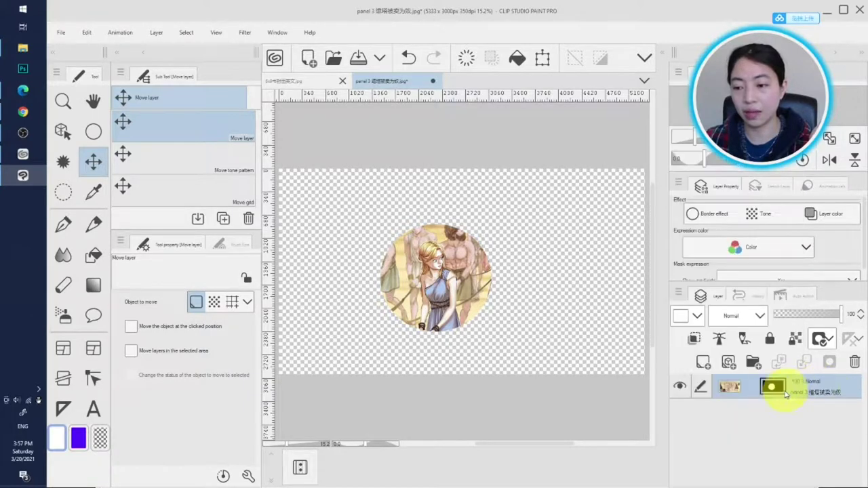
right_click(771, 391)
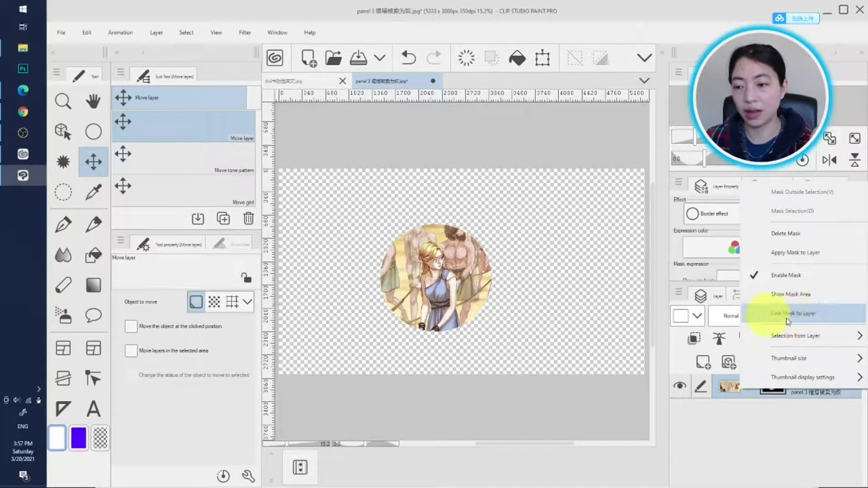
left_click(786, 389)
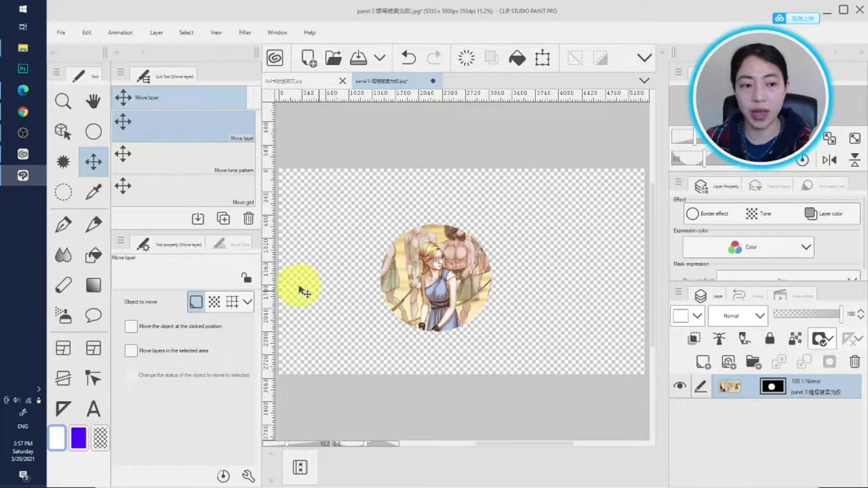
Step: Shift the artwork inside the fixed circle so the bearded men appear beside the girl
left_click(730, 387)
left_click_drag(428, 271, 448, 279)
left_click(730, 387)
left_click(729, 388)
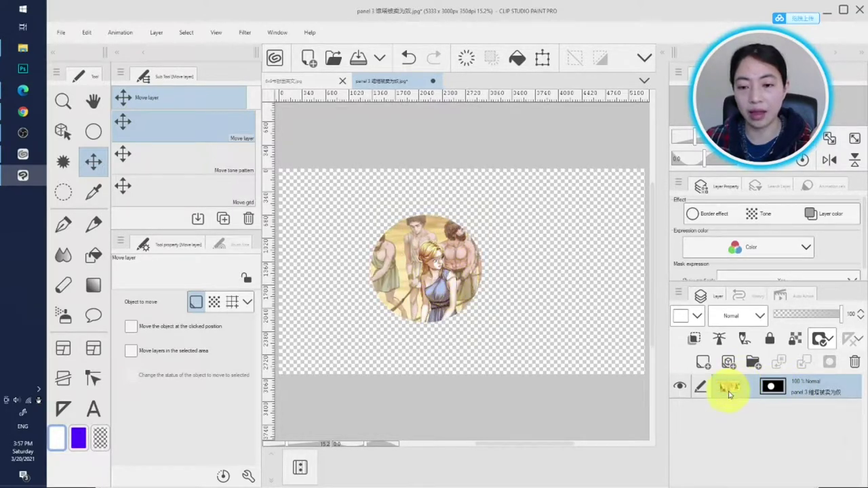
left_click(426, 271)
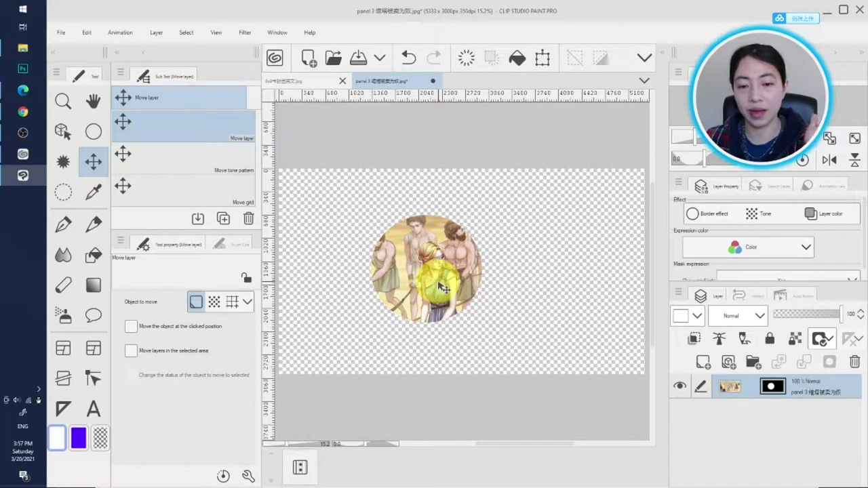
left_click(731, 388)
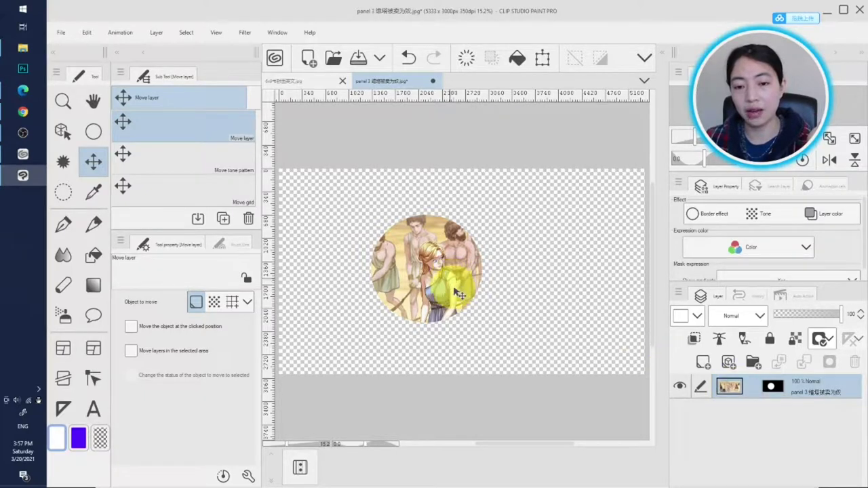
left_click_drag(462, 293, 431, 273)
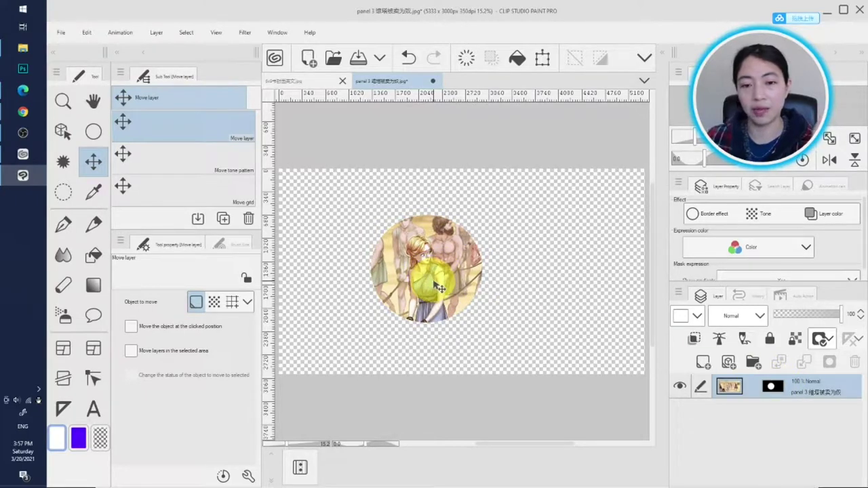
mouse_move(440, 288)
left_mouse_down()
mouse_move(448, 290)
mouse_move(427, 282)
left_mouse_up()
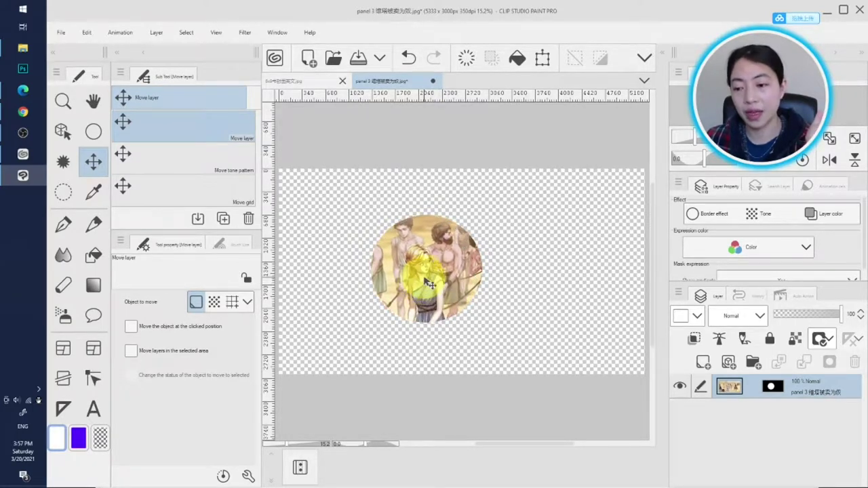
Step: Use Apply Mask to Layer to merge the circular mask into the artwork
left_click(773, 386)
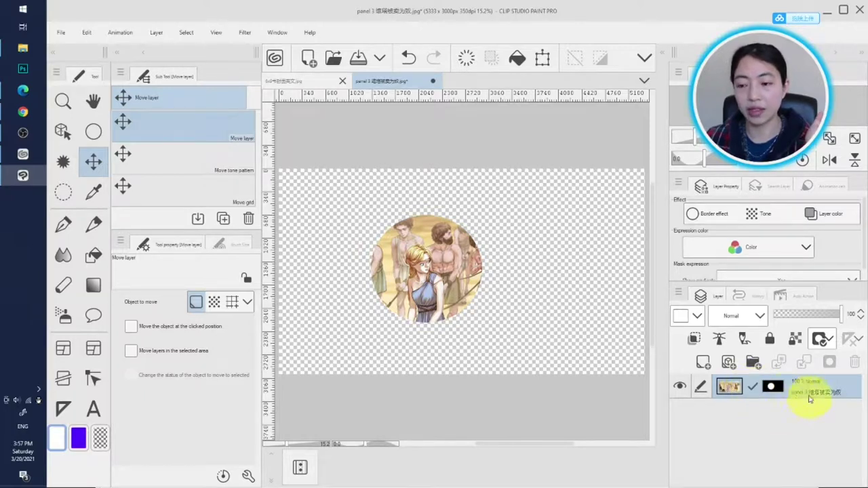
right_click(777, 388)
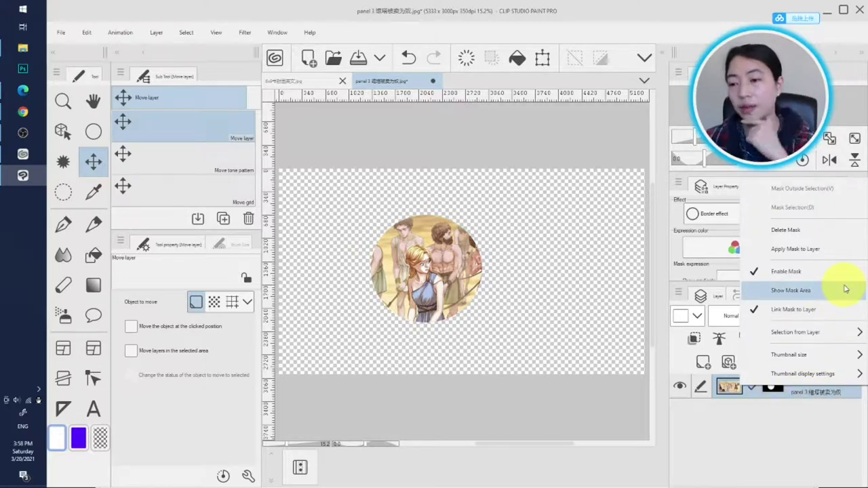
left_click(826, 251)
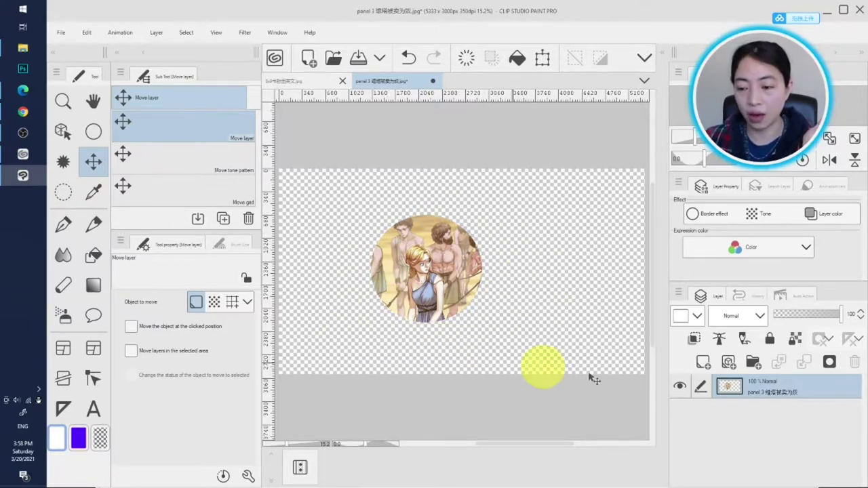
Step: Turn on Show Mask Area to display the masked-out region in purple
right_click(772, 388)
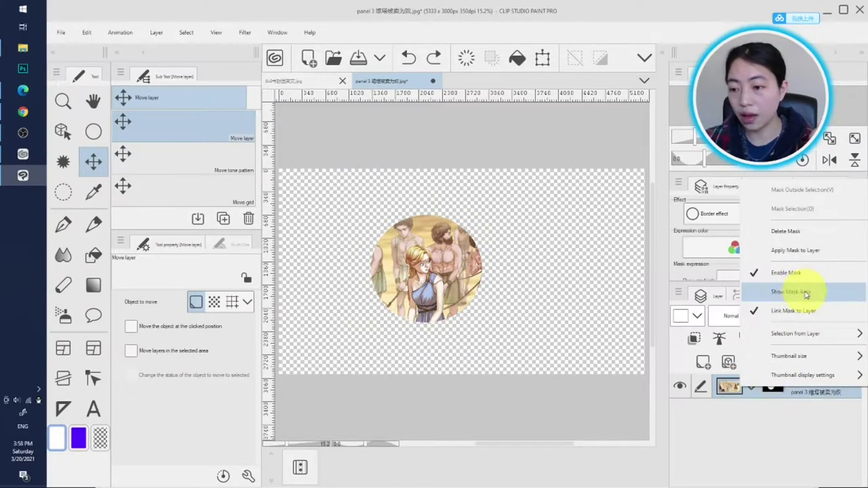
left_click(811, 292)
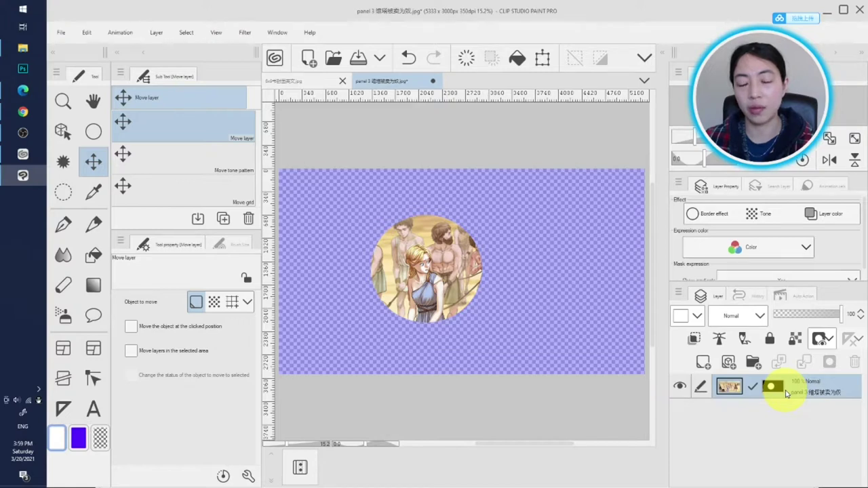
Step: Check the layer and mask options without changing anything, then select the layer's mask thumbnail
right_click(791, 393)
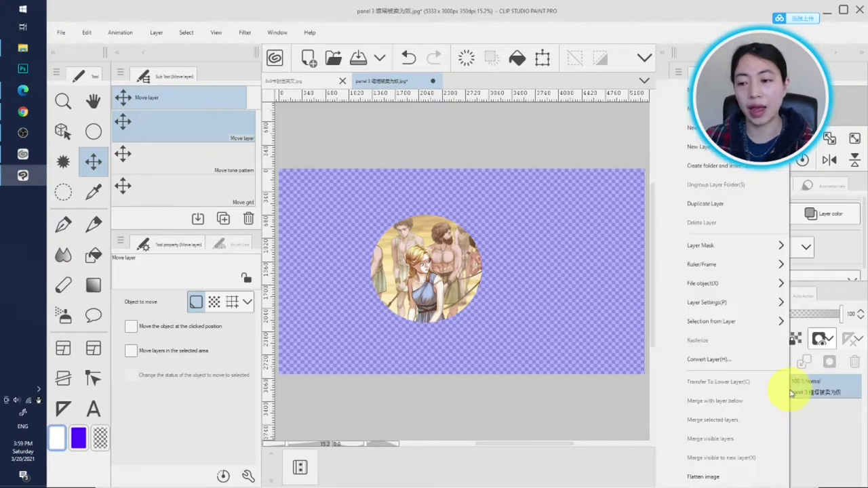
left_click(787, 391)
right_click(778, 390)
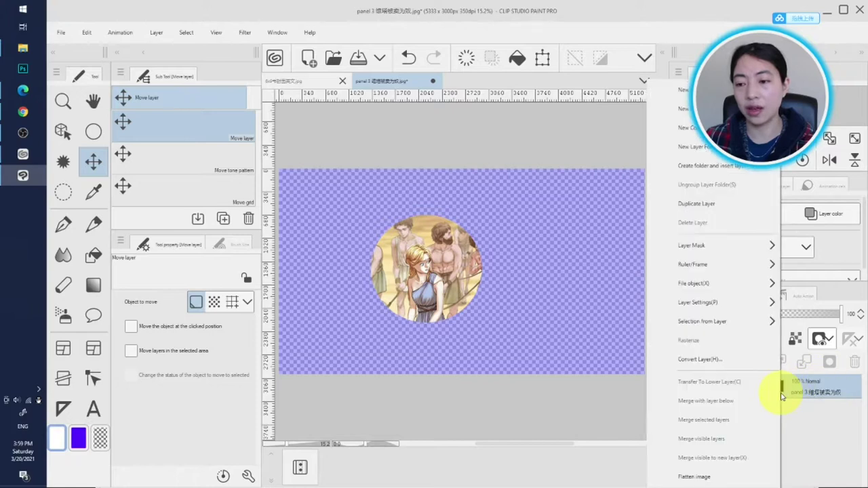
left_click(774, 389)
right_click(774, 389)
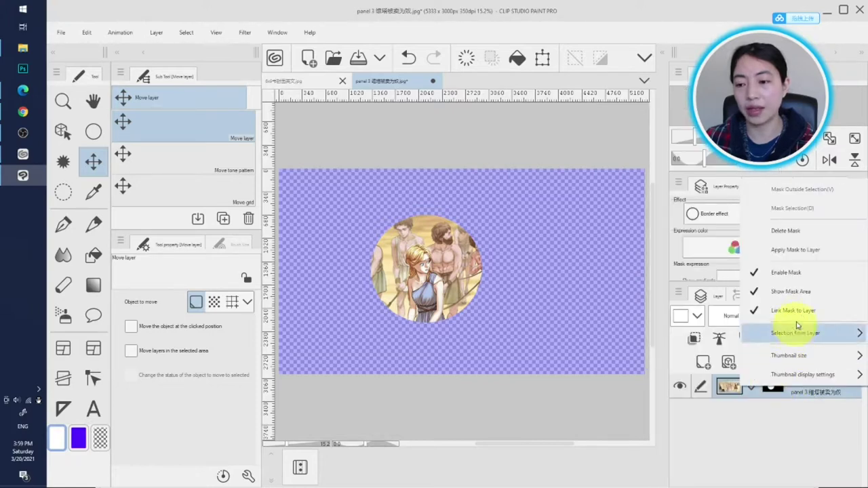
left_click(737, 353)
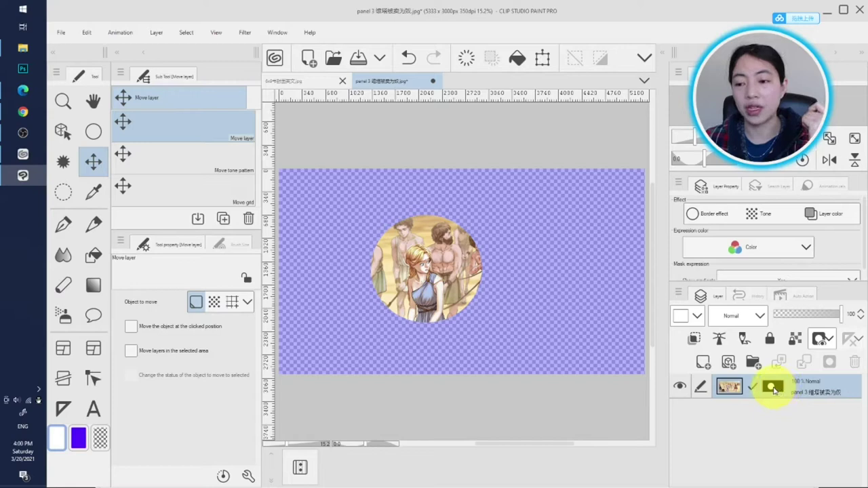
left_click(774, 388)
Step: Undo the purple mask-area display and untick Enable Mask to reveal the full desert scene
left_click(409, 58)
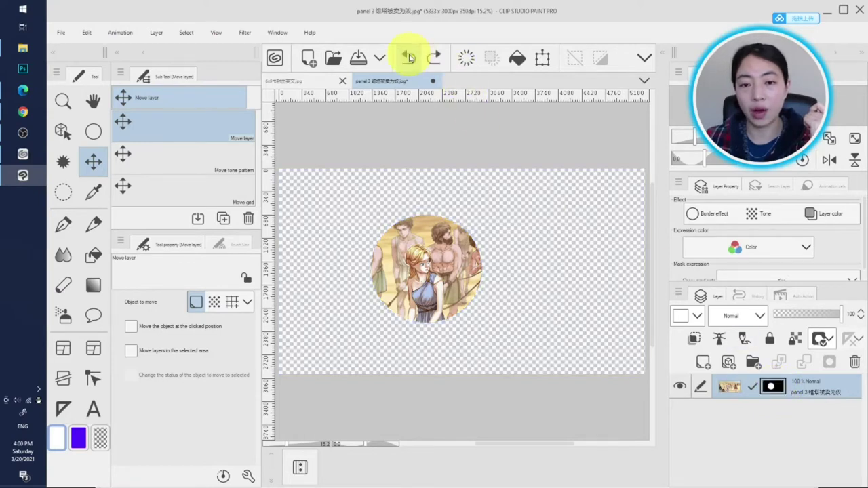
left_click(409, 58)
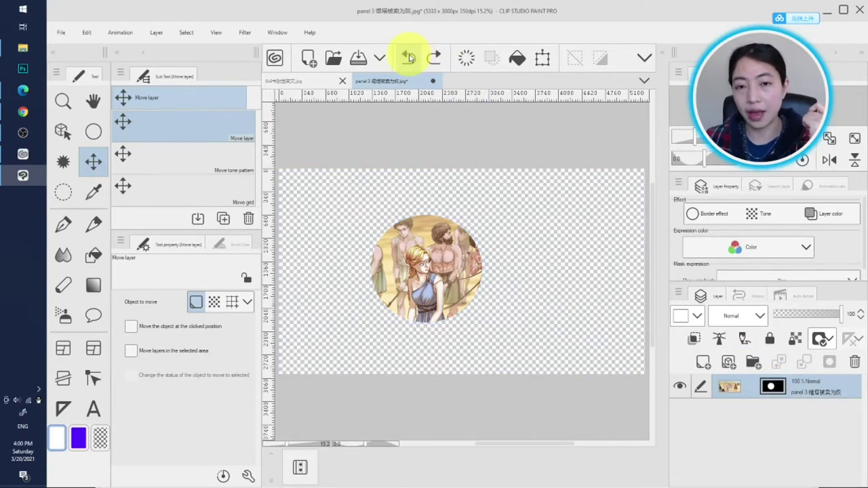
right_click(780, 393)
left_click(802, 275)
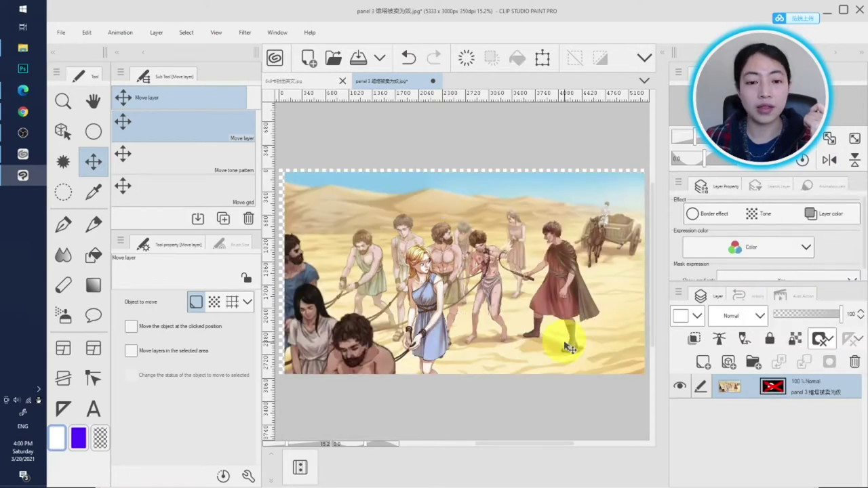